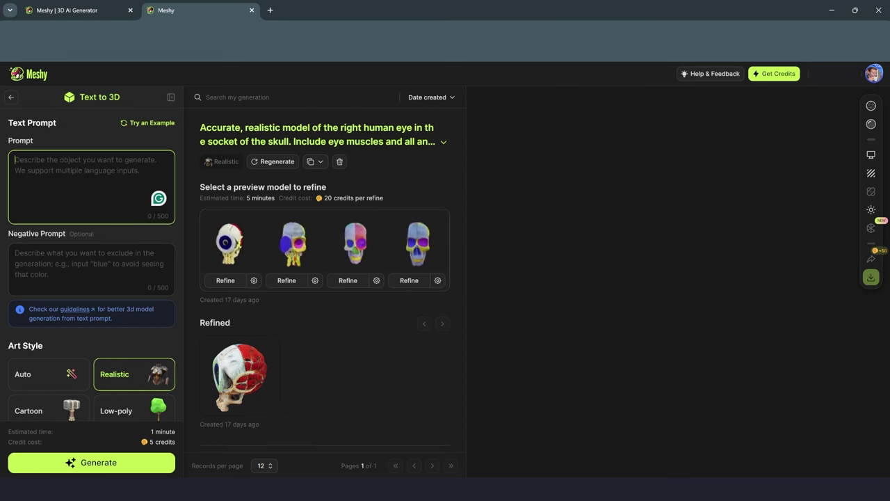
Step: Generate four light-blue crayfish previews from the pasted prompt and inspect the first one
type("A light-blue crayfish with bright-orange claws and tail")
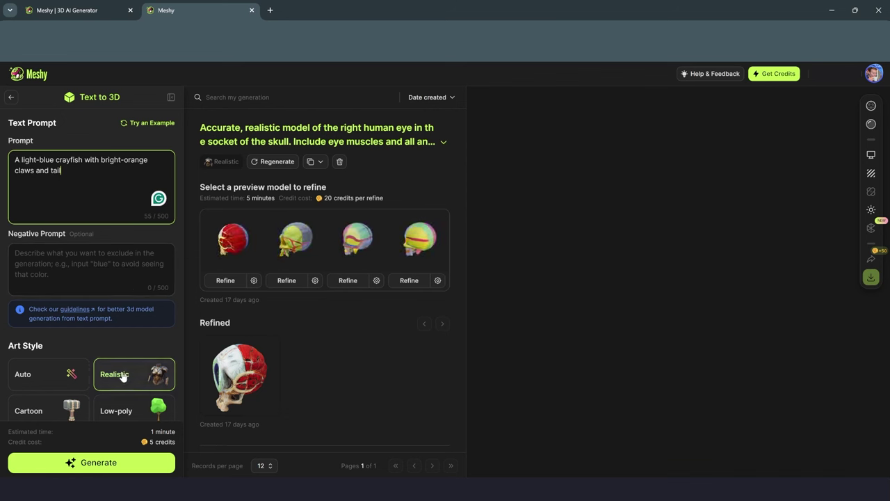
left_click(91, 469)
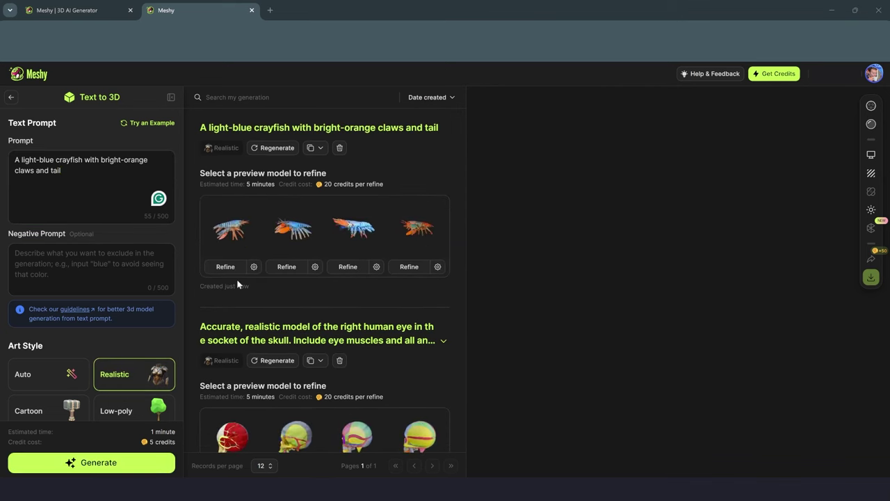
left_click(230, 235)
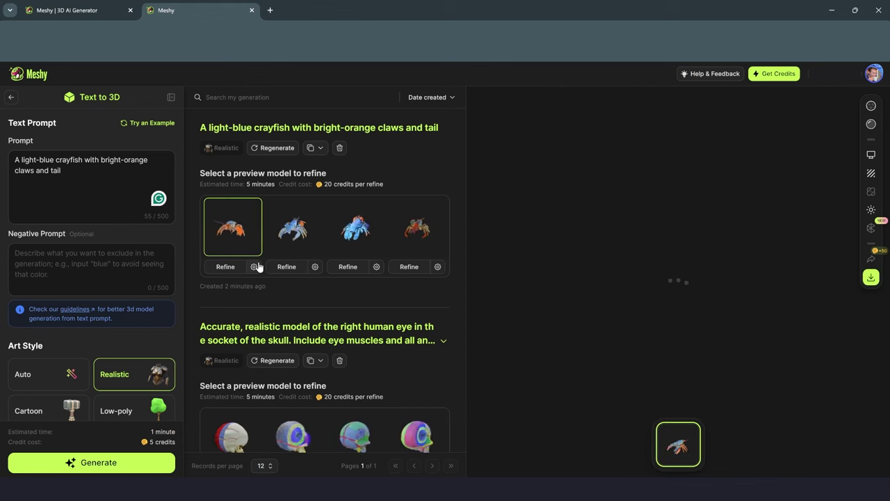
left_click_drag(637, 324, 668, 310)
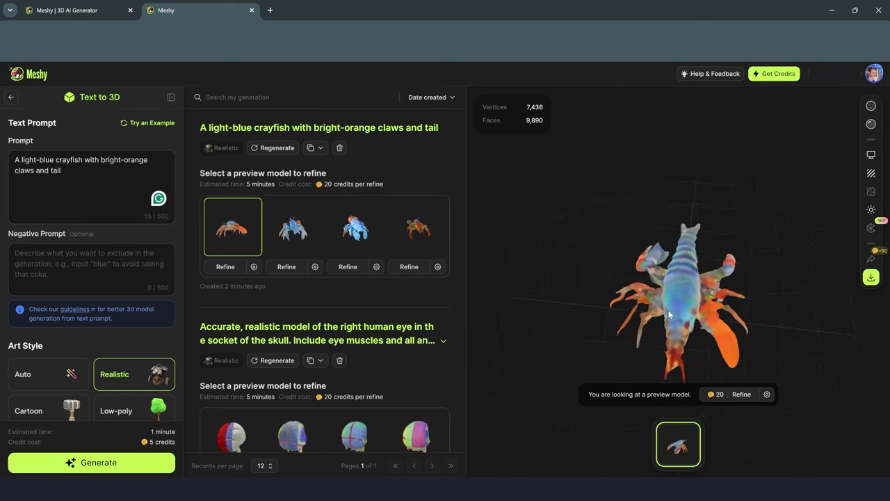
Step: Compare the second, third and fourth crayfish previews, ending on the second (8,248 vertices)
left_click(303, 239)
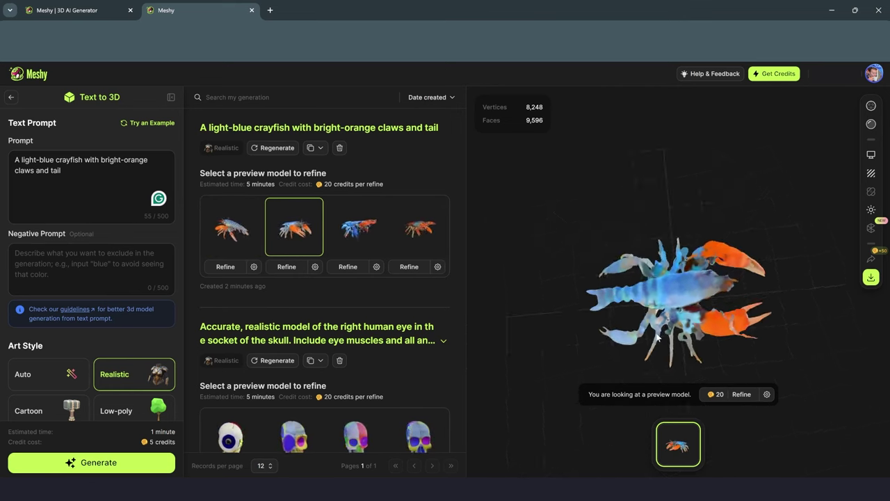
left_click_drag(657, 276, 598, 296)
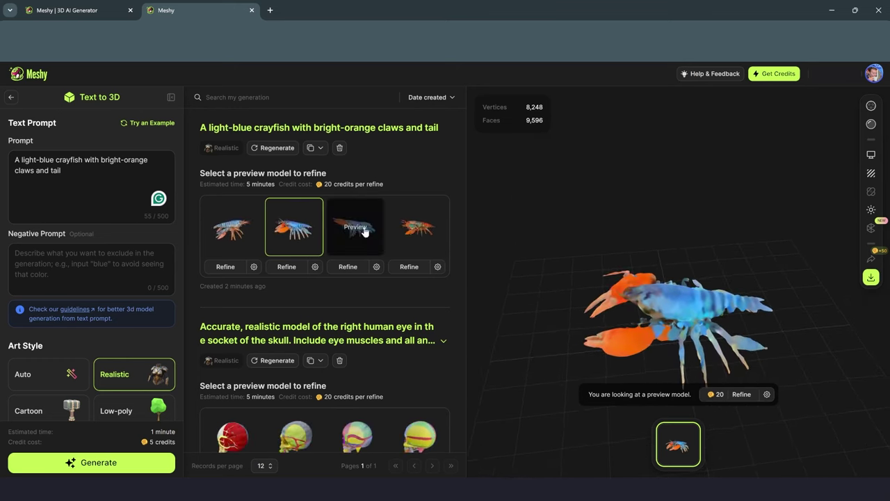
left_click(355, 227)
left_click_drag(659, 304, 667, 352)
left_click(417, 227)
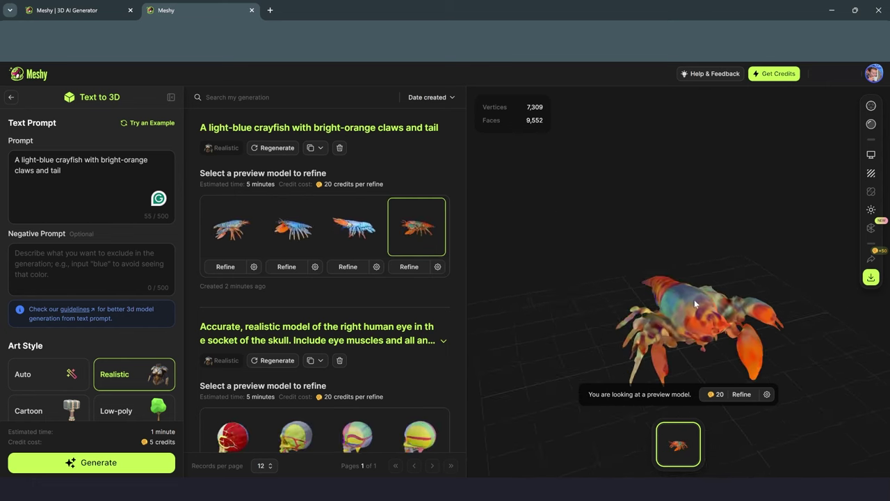
left_click_drag(640, 302, 676, 306)
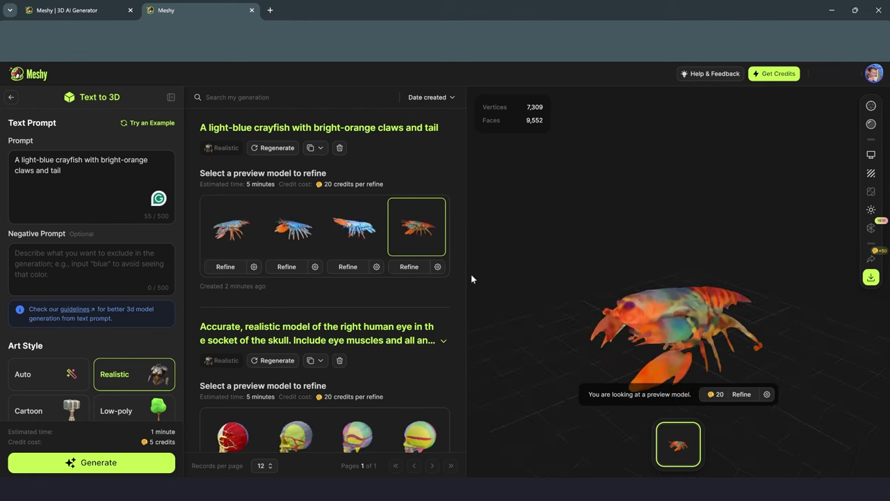
left_click(292, 236)
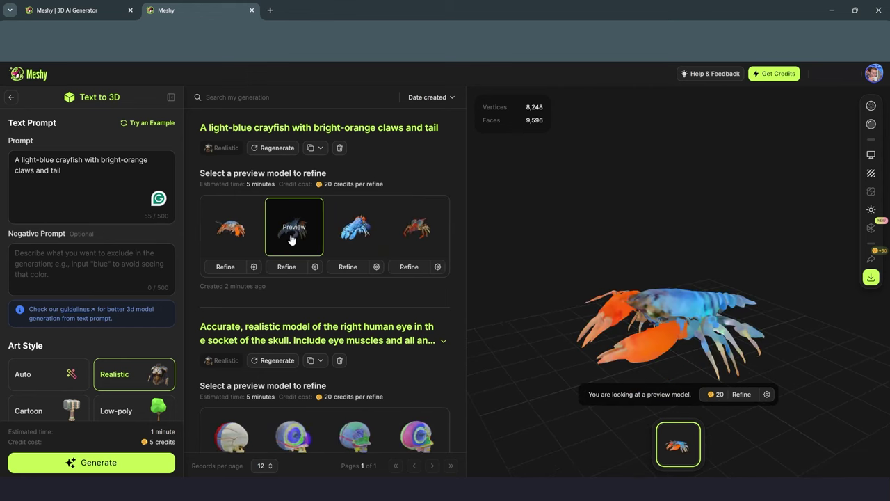
left_click_drag(657, 251, 685, 362)
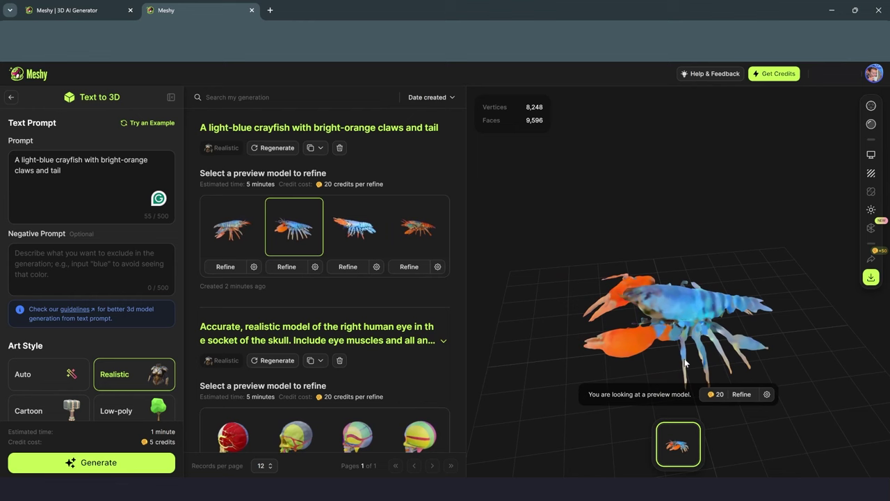
Step: Refine the second crayfish preview with High texture richness and view the 26,988-vertex textured result
left_click(766, 394)
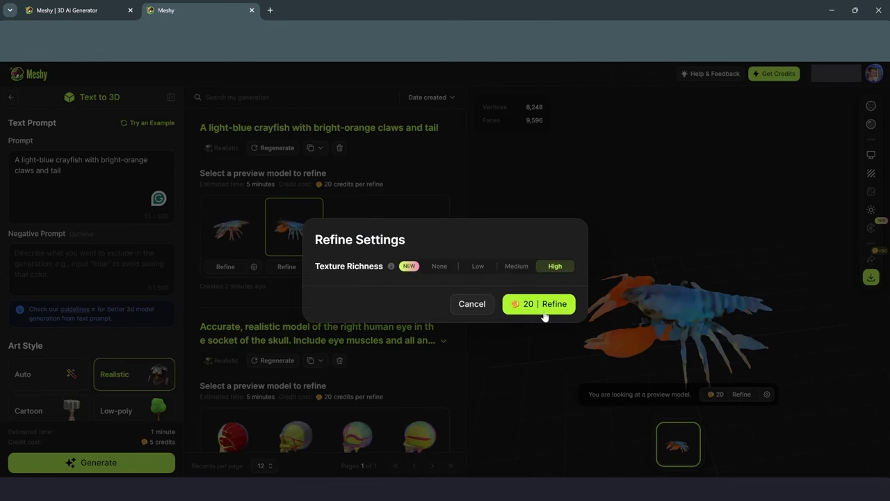
left_click(513, 313)
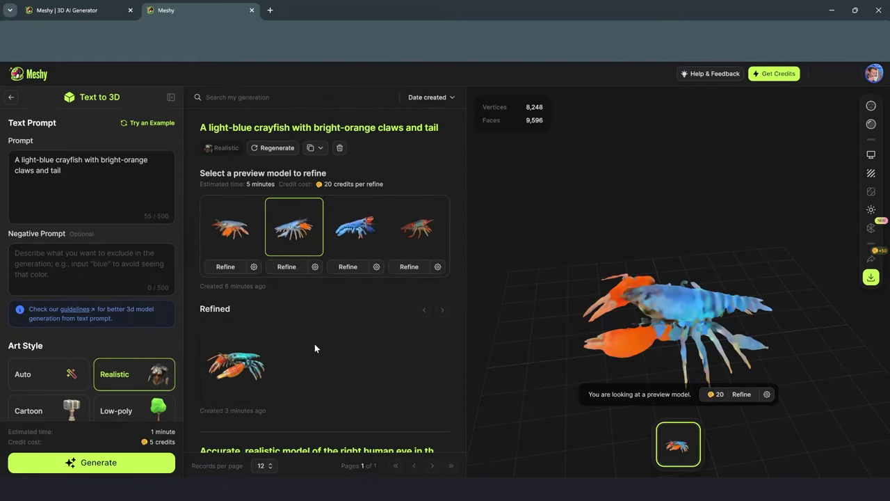
left_click(239, 361)
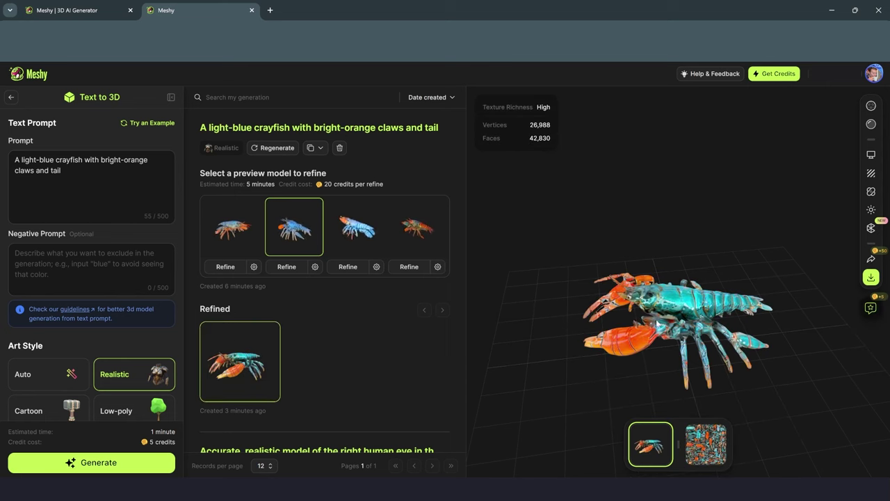
mouse_move(648, 331)
left_mouse_down()
mouse_move(757, 312)
mouse_move(756, 346)
mouse_move(665, 344)
mouse_move(663, 312)
mouse_move(658, 325)
mouse_move(699, 275)
mouse_move(676, 221)
mouse_move(685, 274)
mouse_move(684, 243)
mouse_move(671, 336)
mouse_move(709, 347)
mouse_move(724, 319)
mouse_move(657, 329)
left_mouse_up()
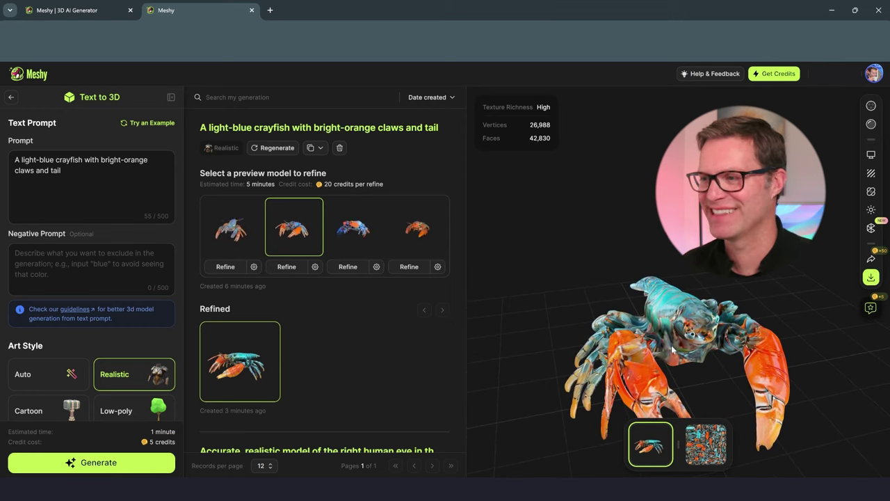
Step: Inspect the refined crayfish from several angles, then request its fbx download for 20 credits
left_click_drag(676, 329, 600, 409)
left_click_drag(689, 319, 528, 375)
left_click_drag(601, 348, 605, 390)
left_click_drag(745, 312, 652, 257)
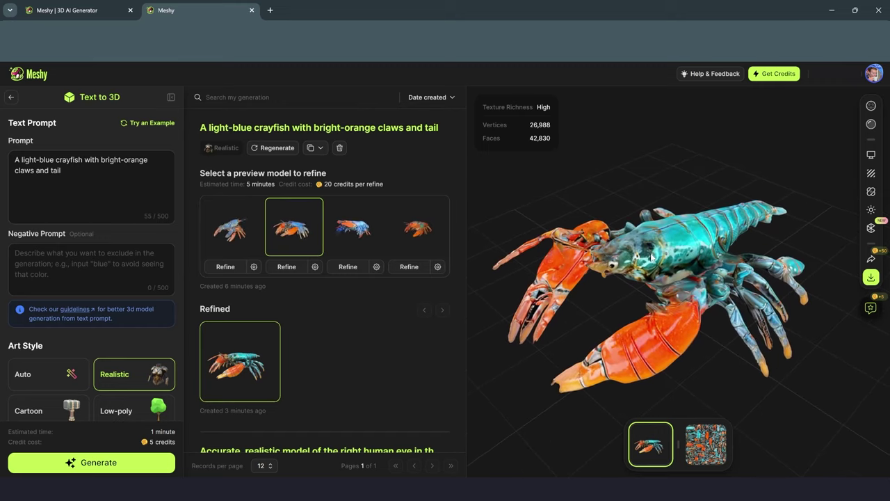
left_click(872, 278)
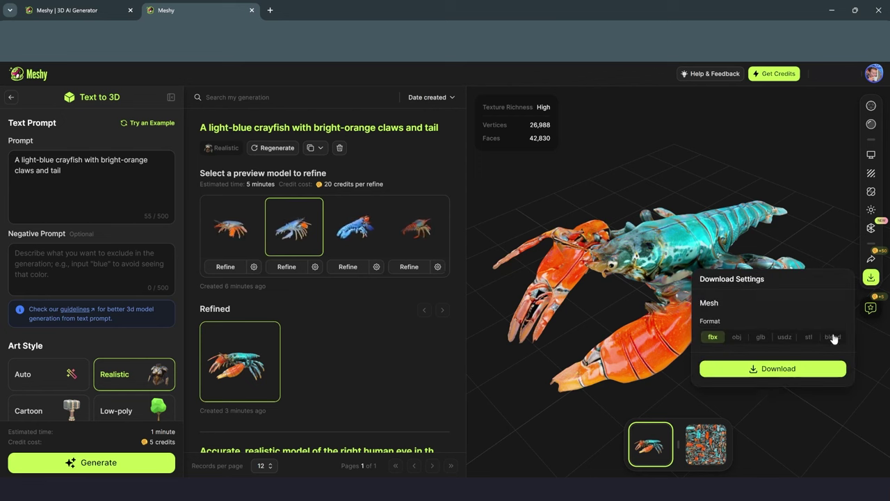
left_click(765, 372)
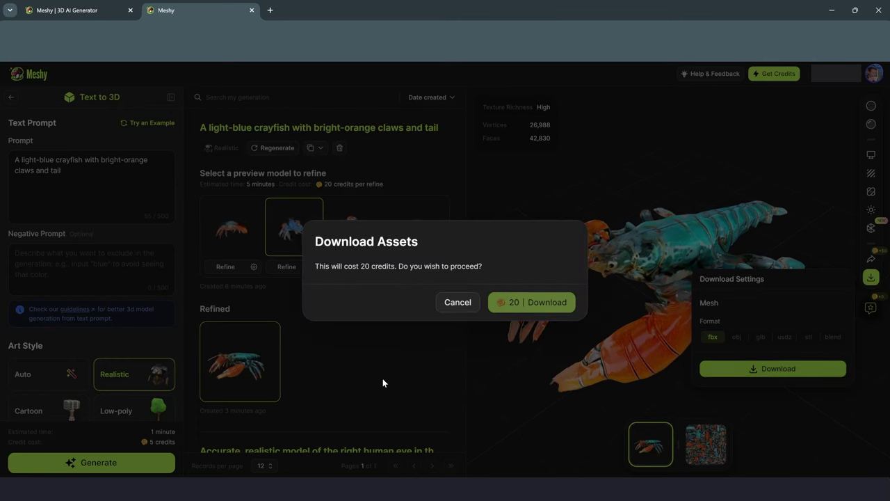
Step: Replace the crayfish prompt with the pink sea slug description and generate four previews
key("ctrl+a")
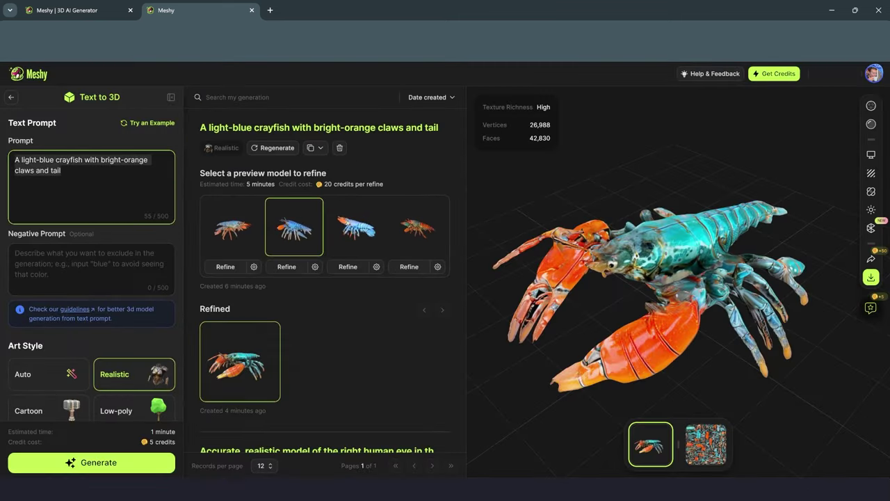
type("A colorful pink sea slug with many appendages")
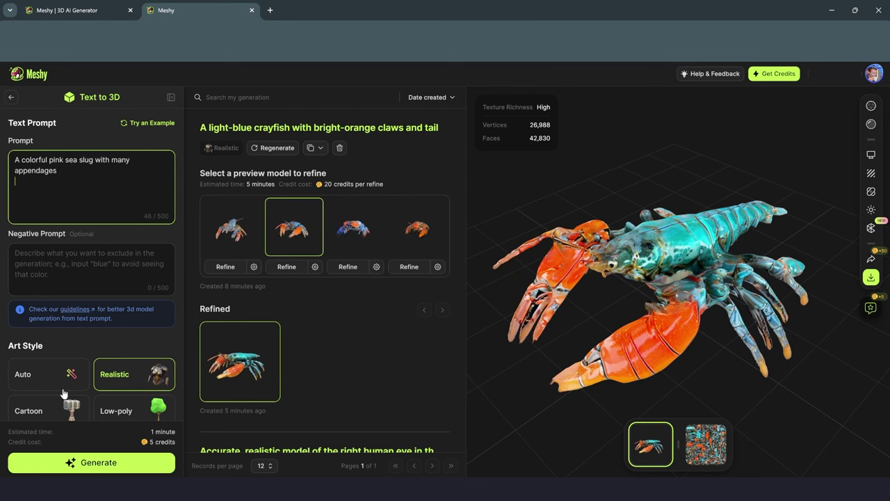
left_click(98, 471)
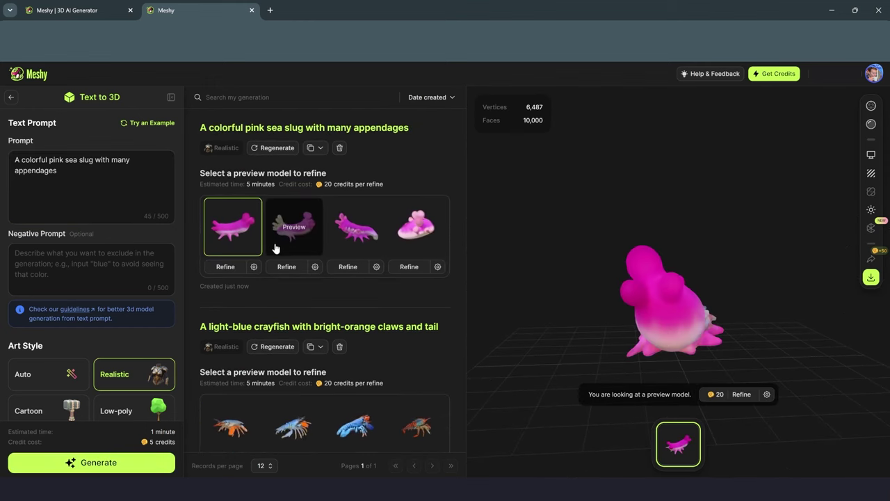
Step: Compare the second, third and fourth sea slug previews, ending on the second
left_click(295, 229)
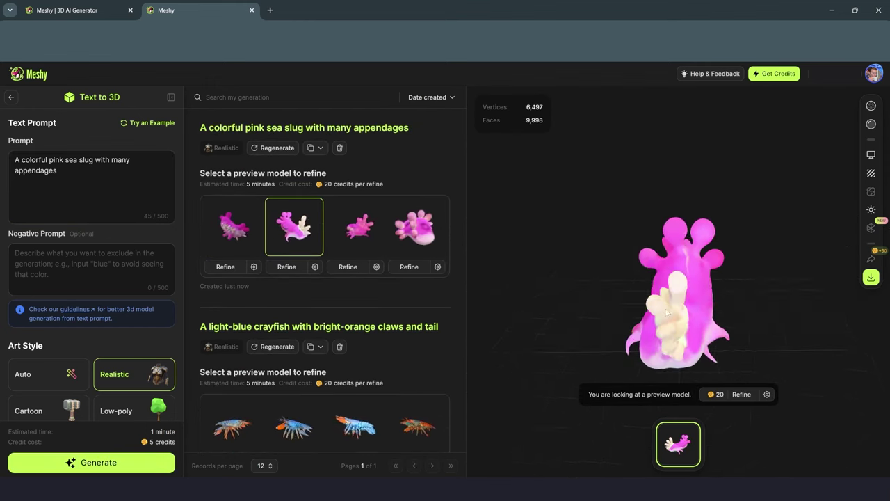
left_click_drag(680, 331, 626, 293)
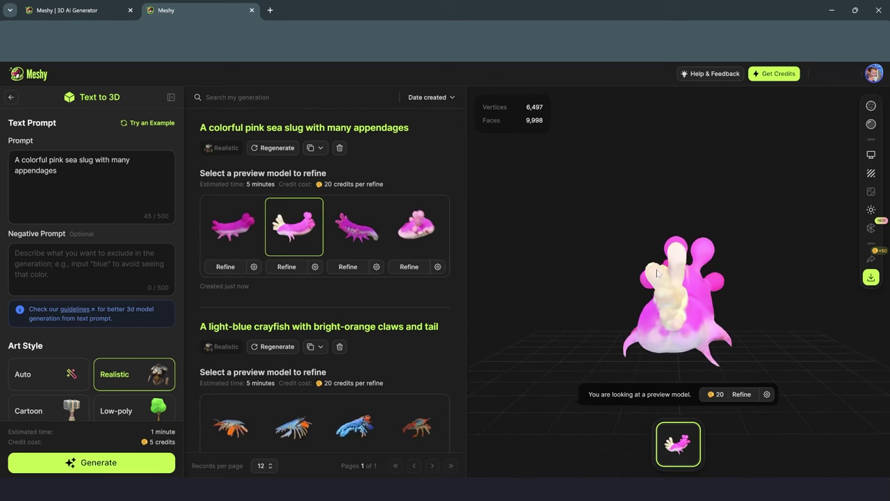
left_click(351, 237)
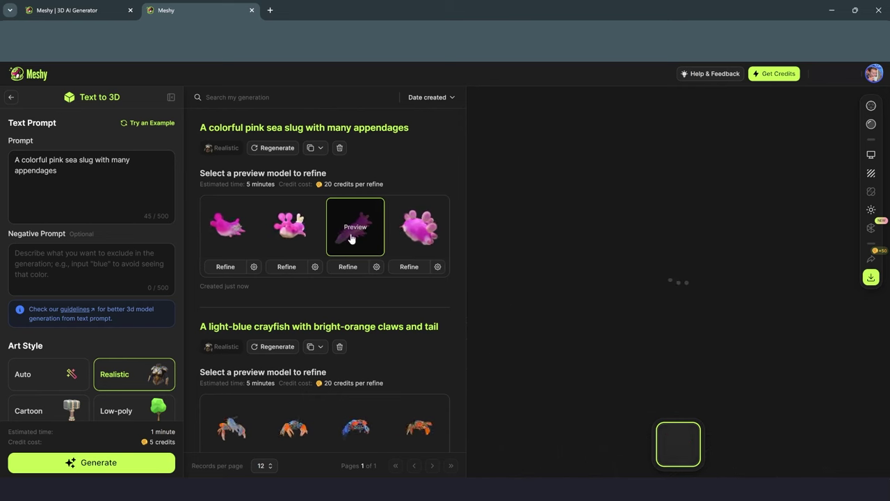
left_click_drag(687, 295, 618, 301)
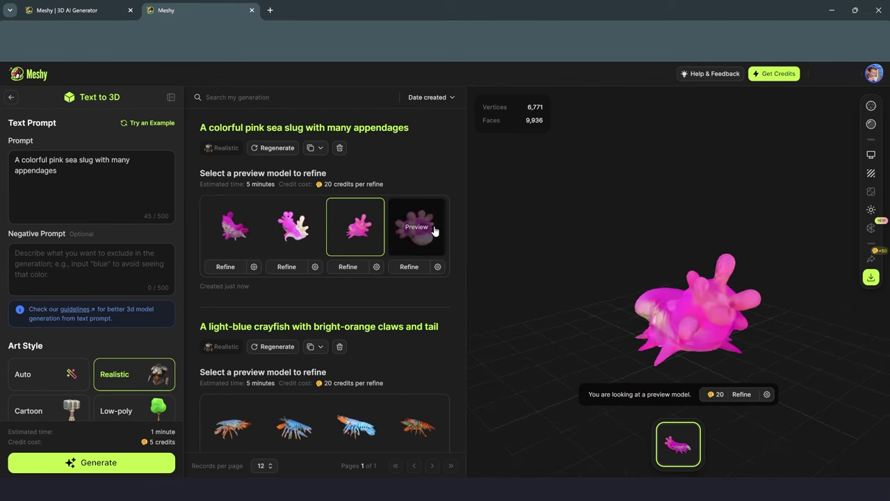
left_click(416, 228)
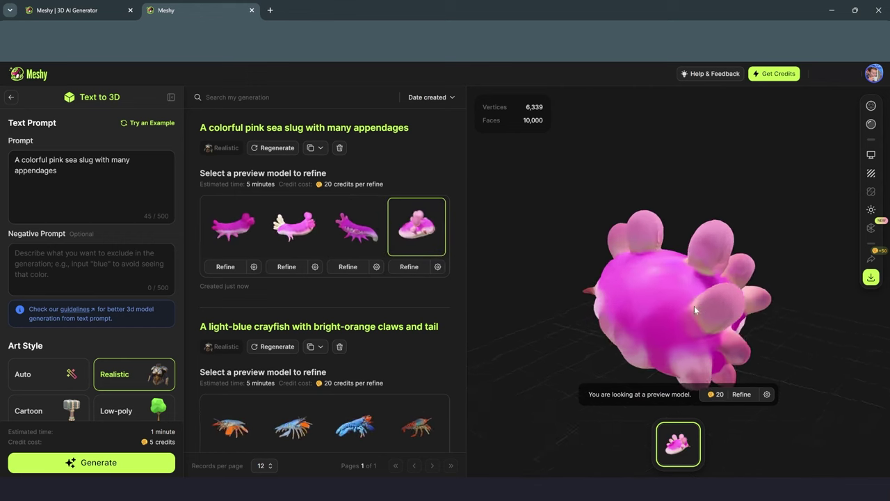
left_click(380, 230)
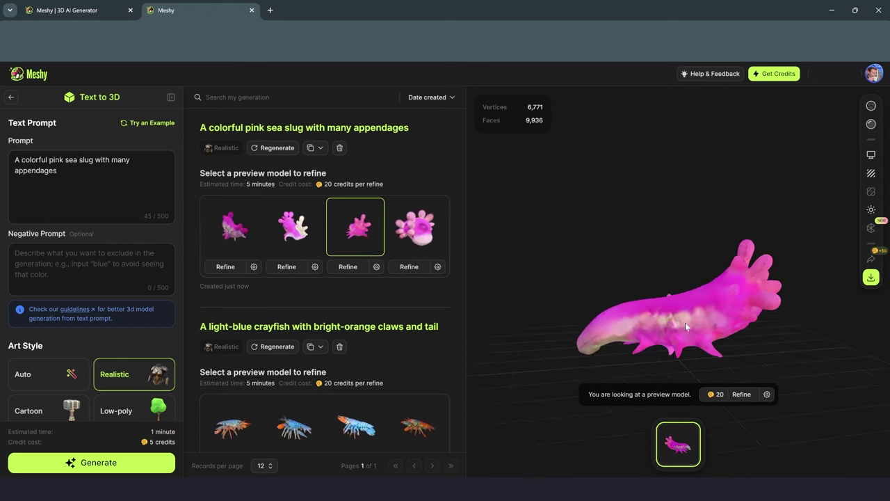
left_click(303, 239)
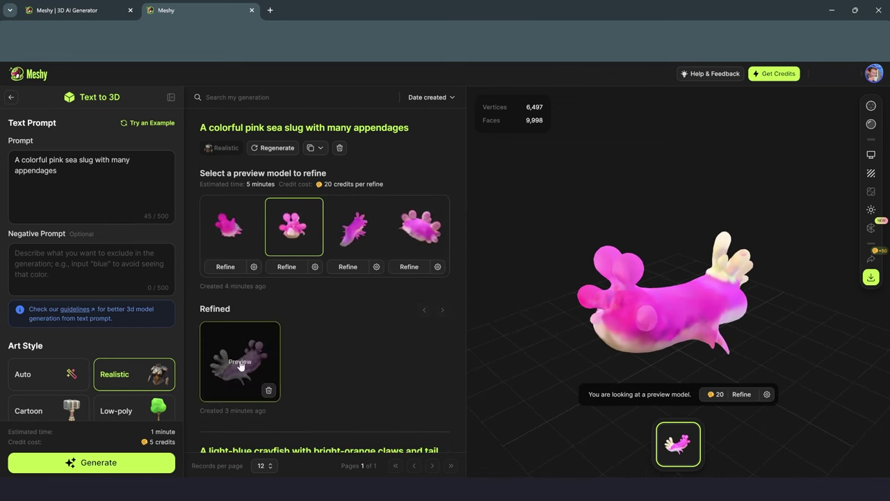
Step: Load the refined sea slug (25,221 vertices) and orbit and zoom in for a close look
left_click(240, 361)
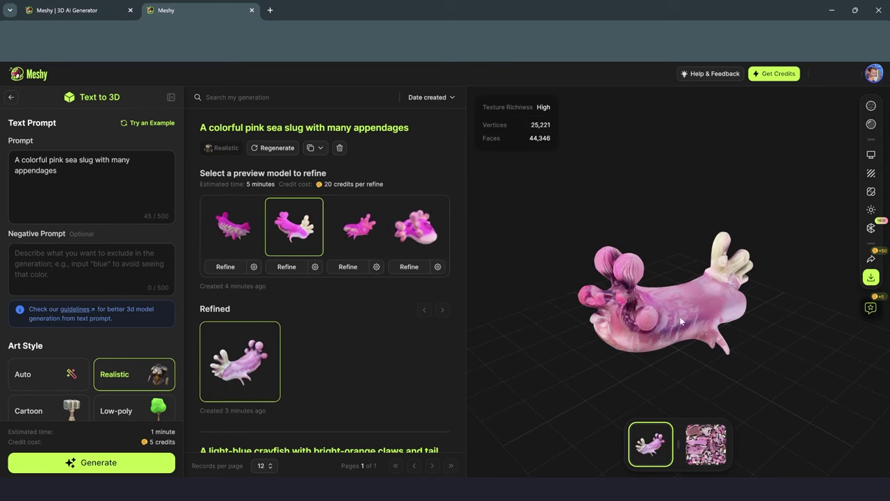
left_click_drag(681, 316, 682, 341)
scroll(706, 310, "up", 3)
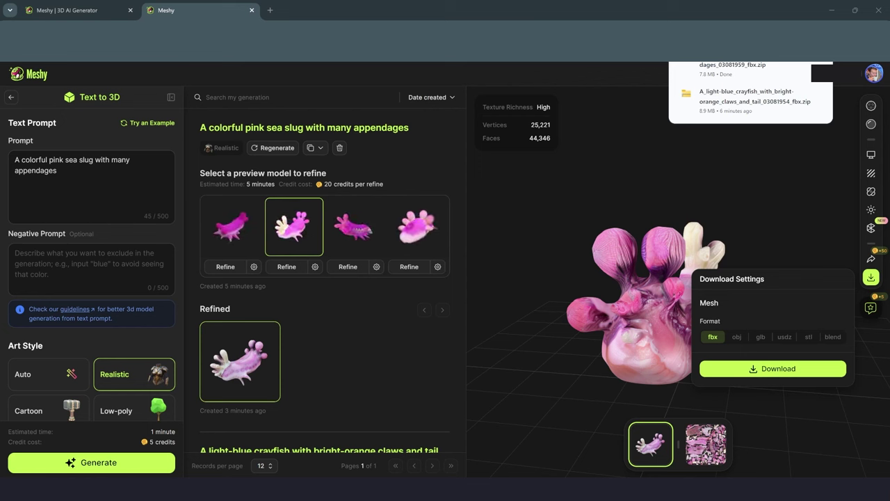
Step: Replace the prompt with the yellow seahorse description, generate previews, and view the first
triple_click(70, 165)
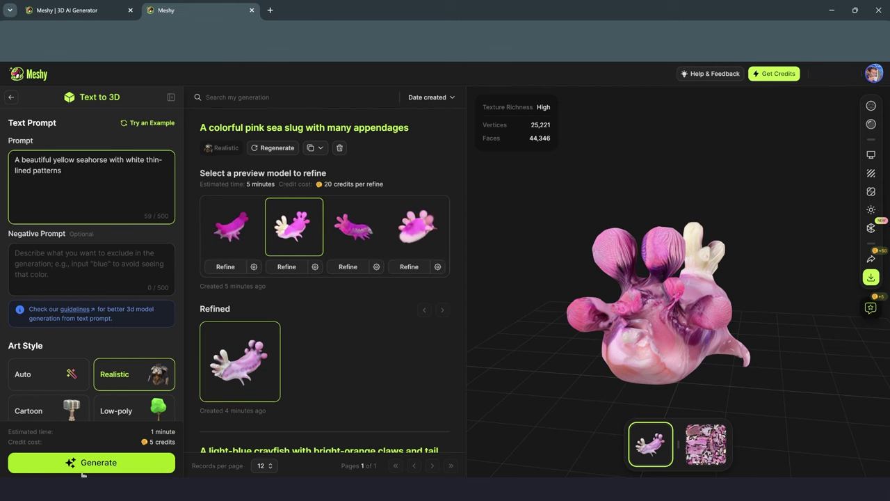
left_click(106, 468)
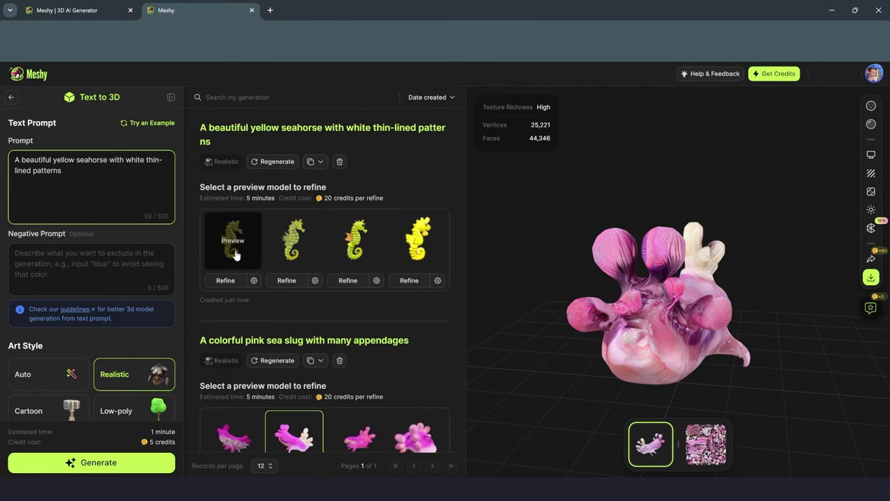
left_click(235, 256)
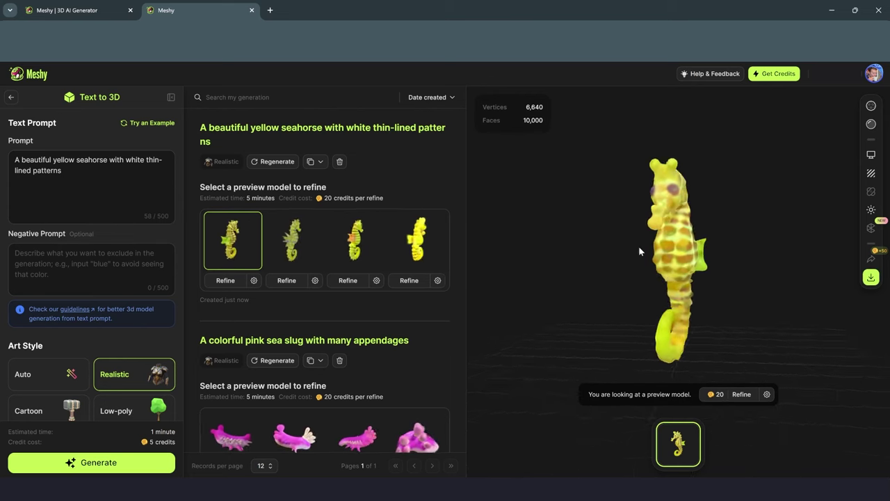
Step: Compare the second, third and fourth seahorse previews, settling back on the first (6,640 vertices)
left_click(293, 240)
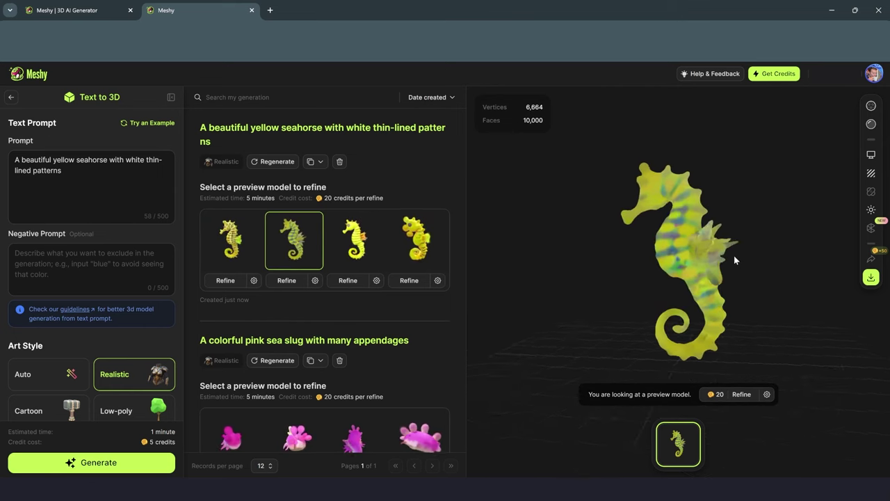
left_click(356, 240)
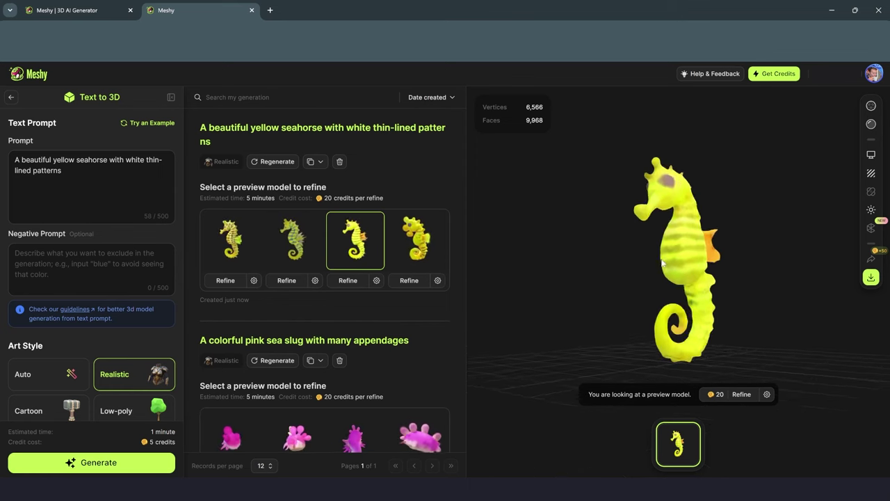
left_click(416, 240)
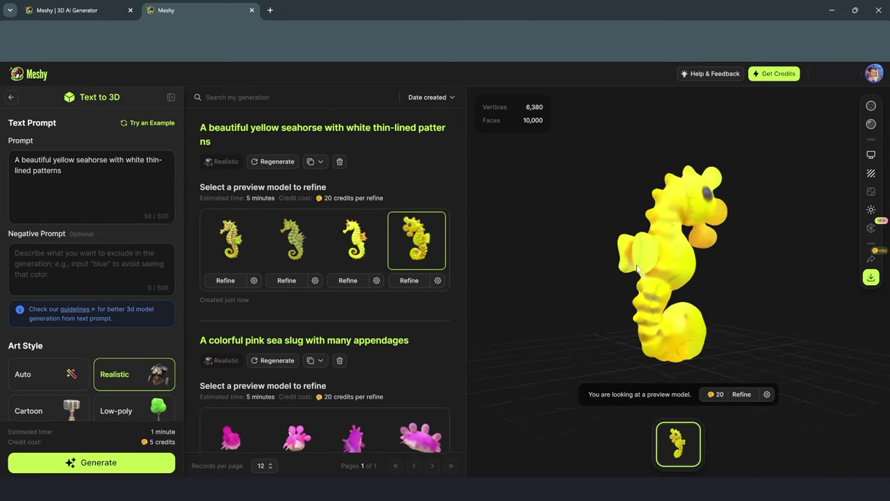
left_click(227, 243)
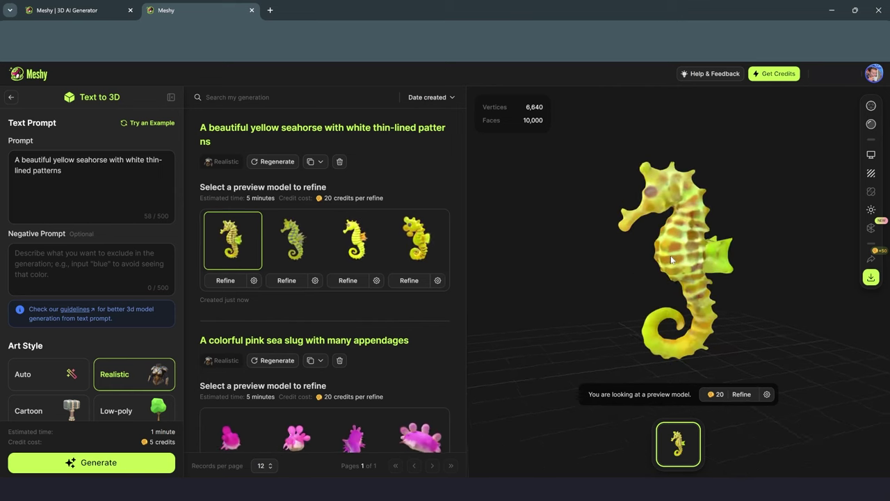
left_click(303, 242)
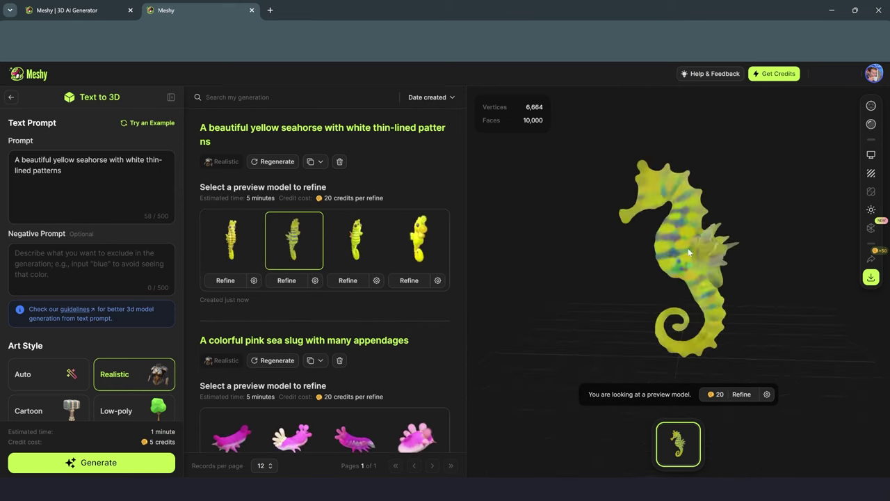
left_click(233, 242)
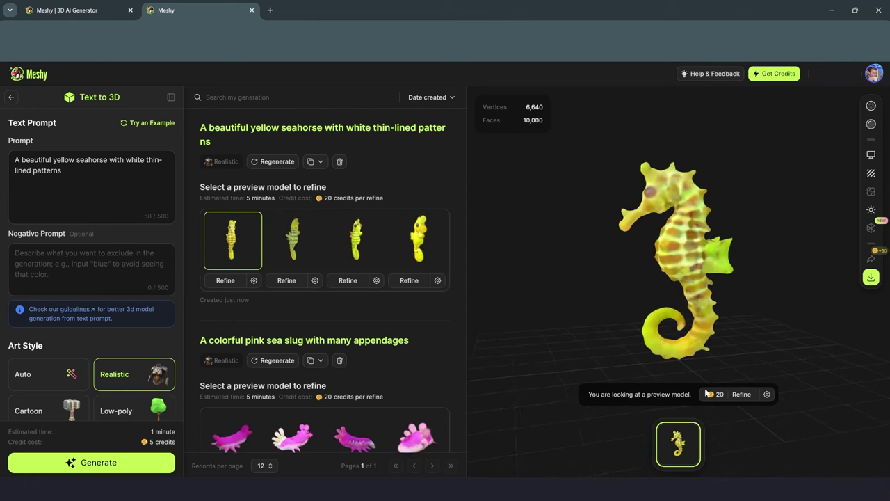
Step: Refine the first seahorse preview and inspect the refined model from the side
left_click(743, 397)
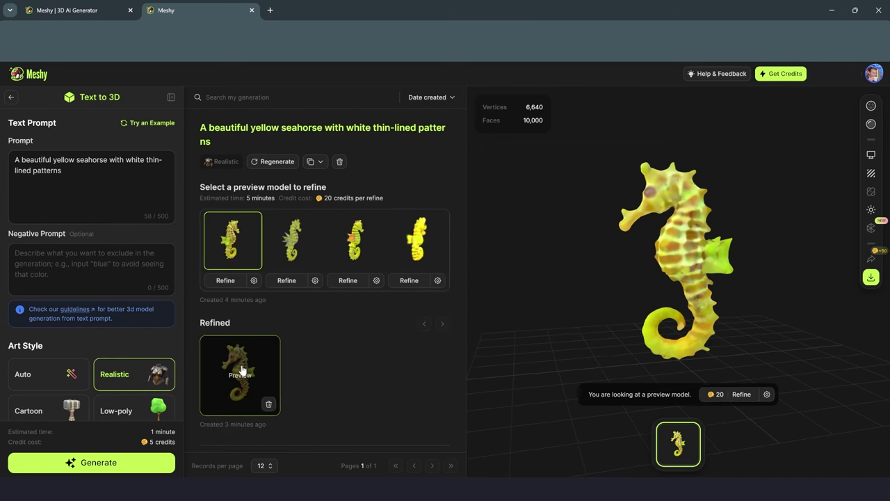
left_click(240, 375)
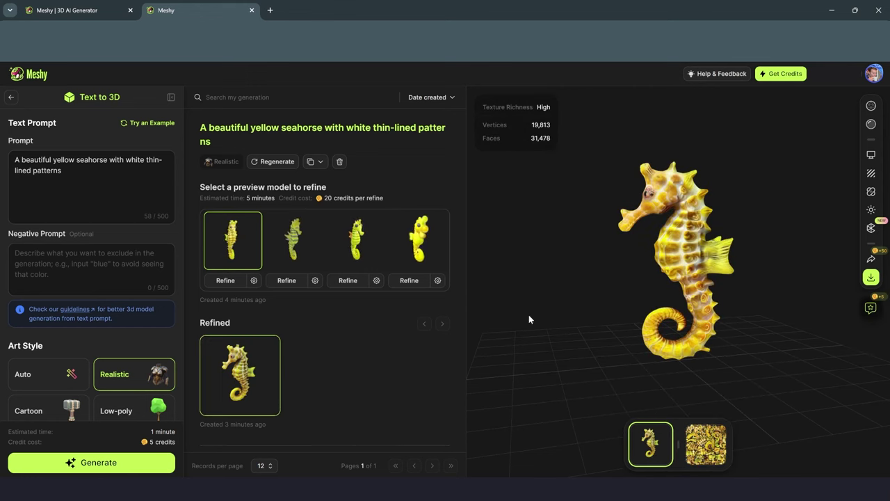
mouse_move(679, 260)
left_mouse_down()
mouse_move(824, 261)
mouse_move(668, 249)
mouse_move(677, 237)
mouse_move(677, 251)
mouse_move(656, 251)
mouse_move(696, 244)
mouse_move(615, 248)
mouse_move(674, 248)
mouse_move(626, 264)
mouse_move(674, 255)
mouse_move(736, 275)
mouse_move(680, 267)
mouse_move(737, 247)
mouse_move(682, 258)
left_mouse_up()
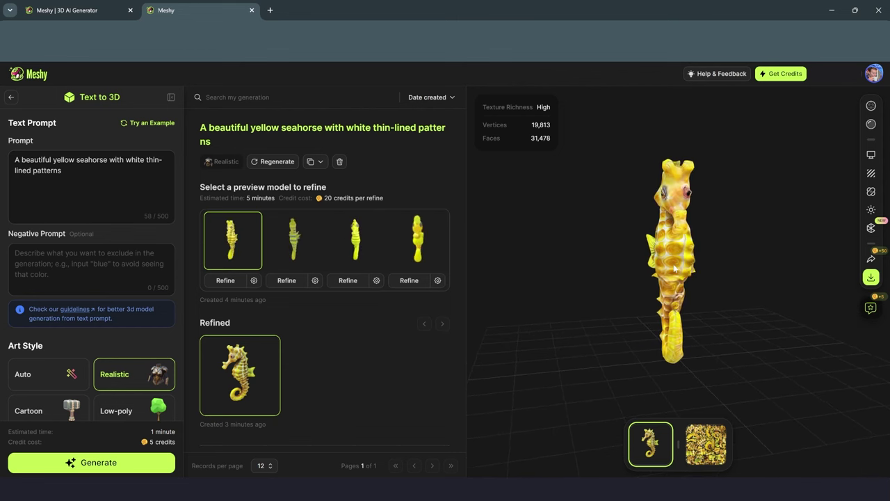
left_click_drag(675, 270, 767, 263)
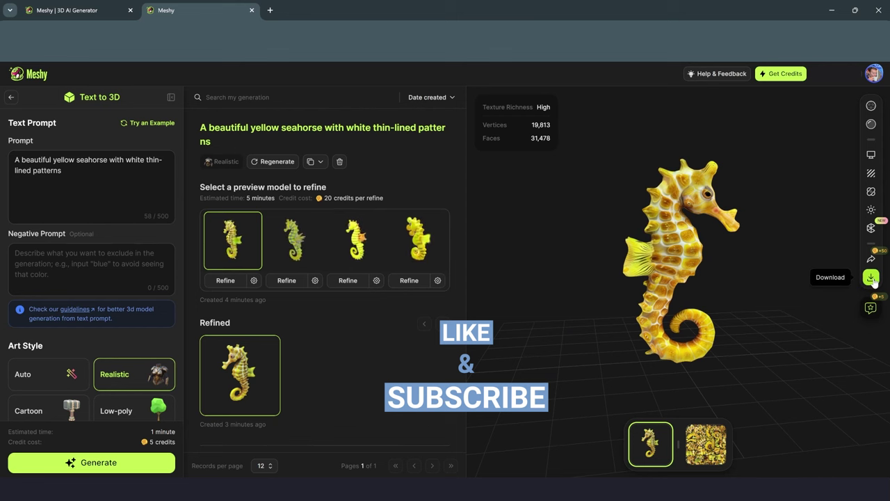
Step: Download the refined seahorse as fbx for 20 credits and open a new browser tab
left_click(873, 278)
left_click(778, 369)
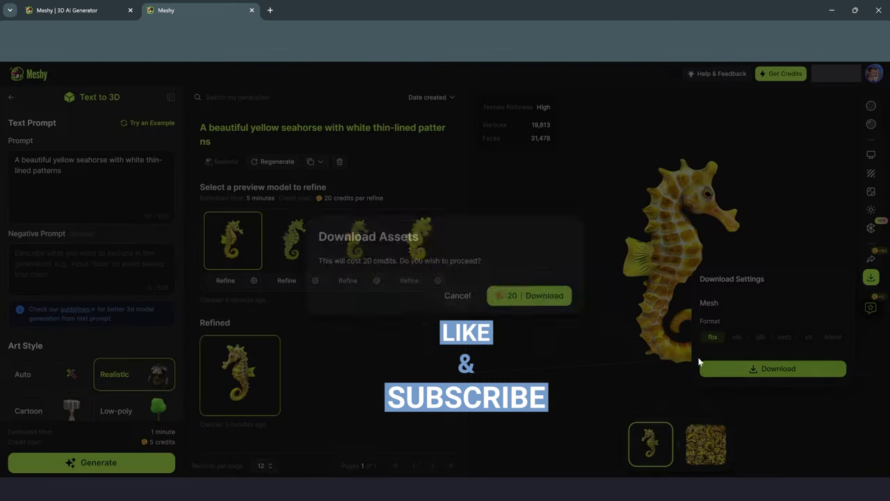
left_click(532, 302)
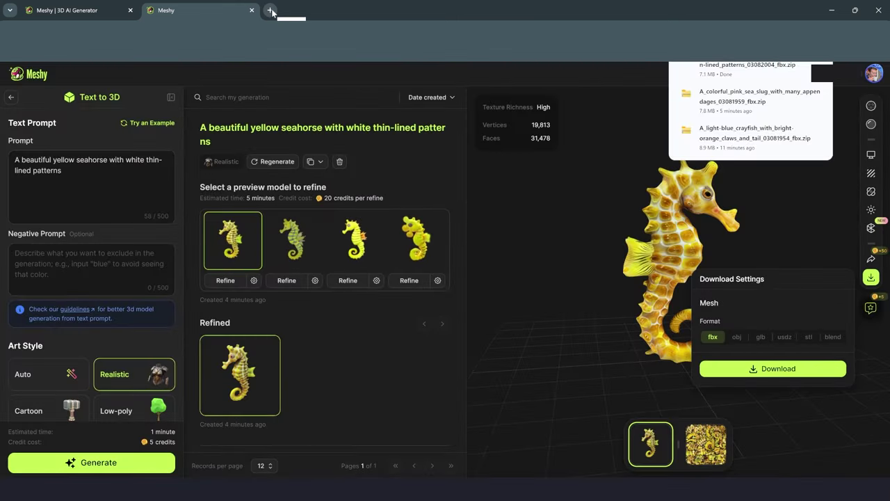
left_click(270, 10)
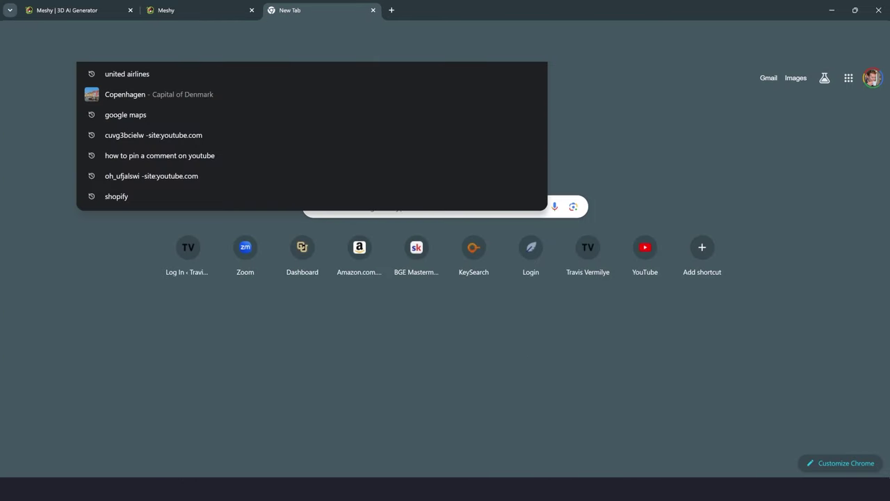
Step: Open Luma AI Genie and create models from the light-blue crayfish with orange claws prompt
type("luma")
left_click(404, 174)
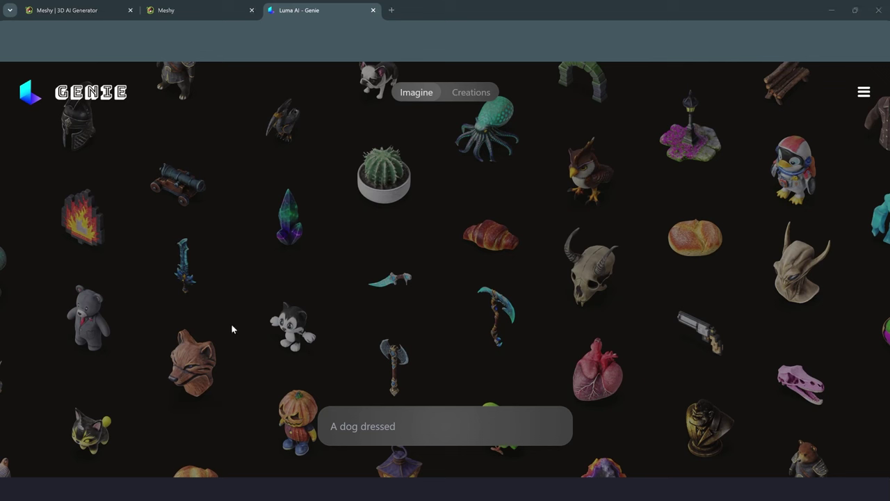
type("A light-blue crayfish with bright-orange claws and tail")
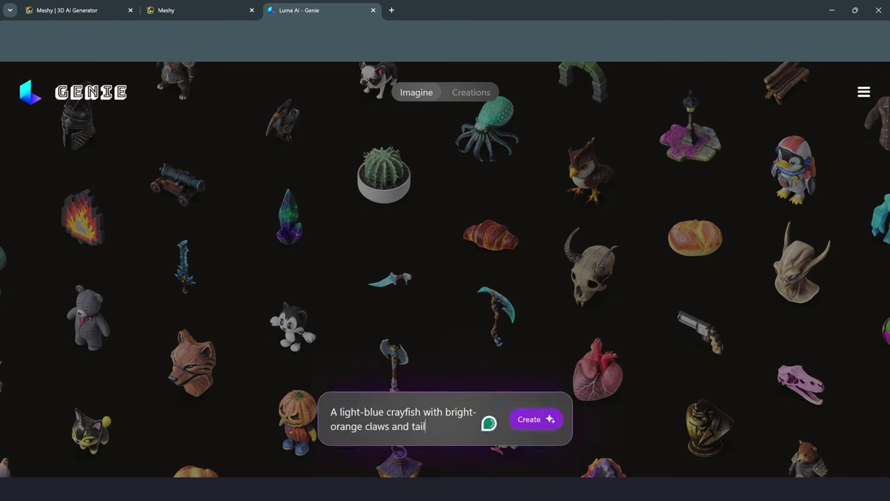
left_click(545, 426)
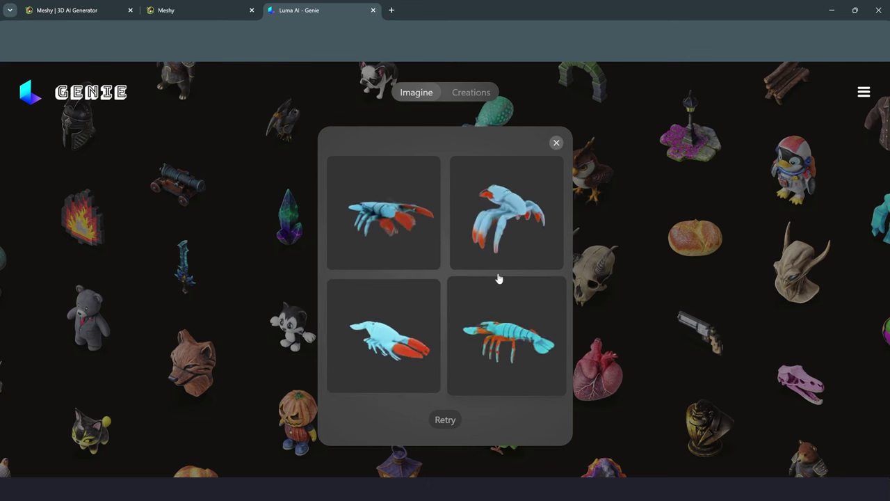
Step: Open and orbit the top-left crayfish variant, then look at the top-right one
left_click(393, 222)
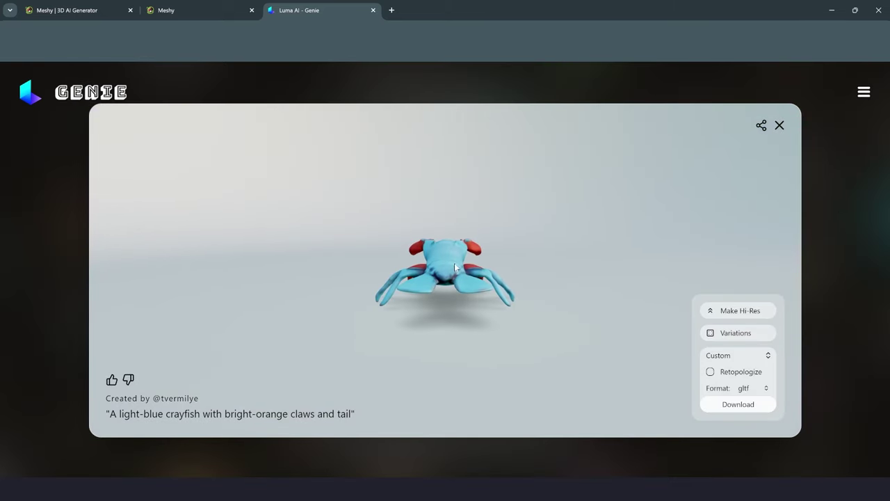
left_click_drag(454, 263, 494, 286)
left_click(779, 127)
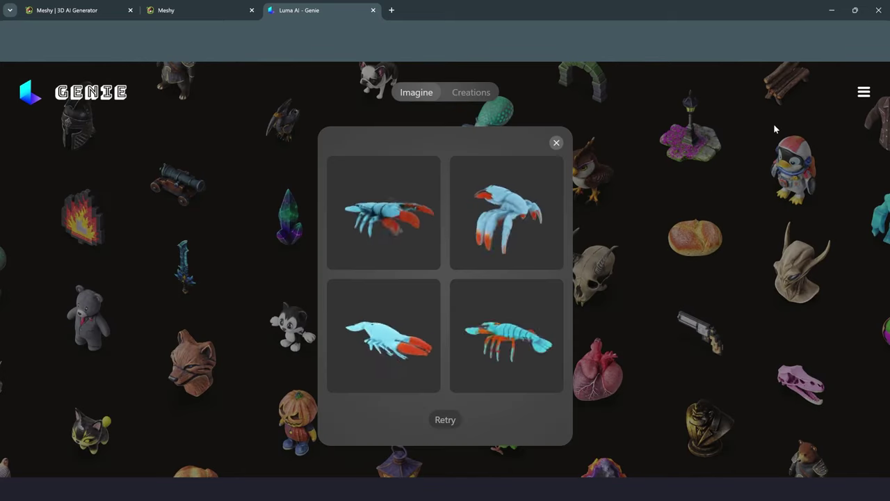
left_click(504, 220)
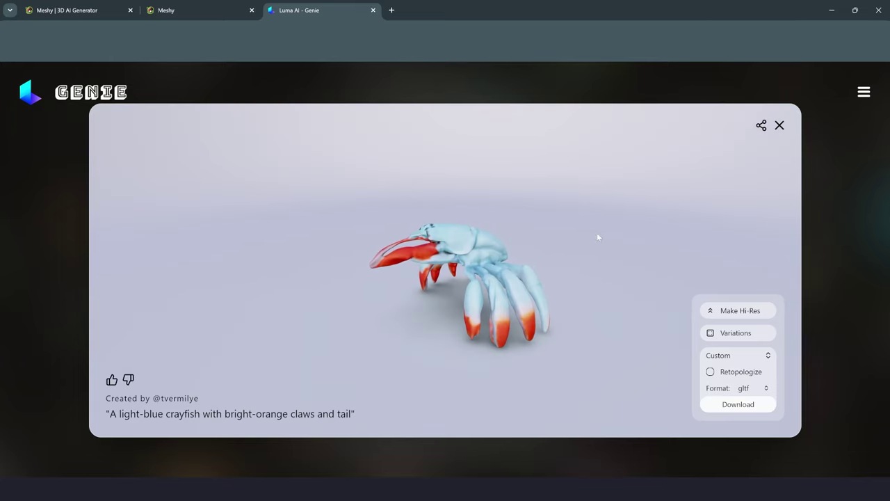
left_click(780, 125)
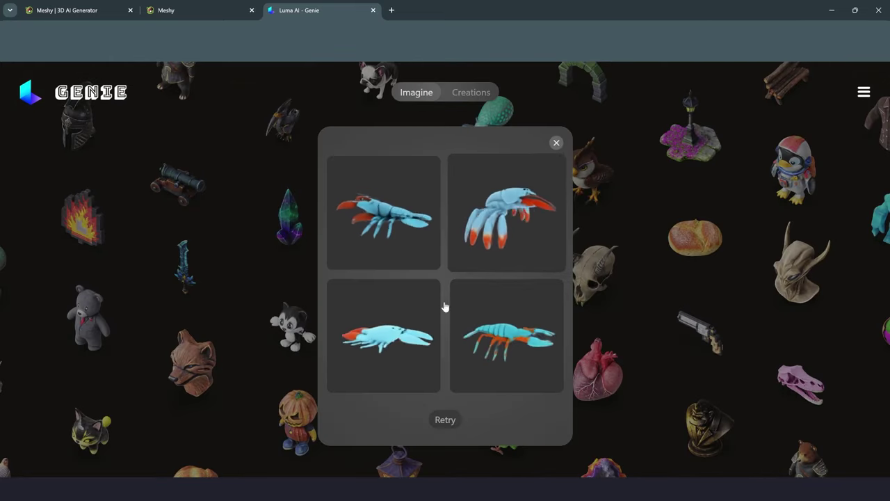
Step: Check the bottom-left variant, then open the bottom-right one and orbit to view from above
left_click(356, 304)
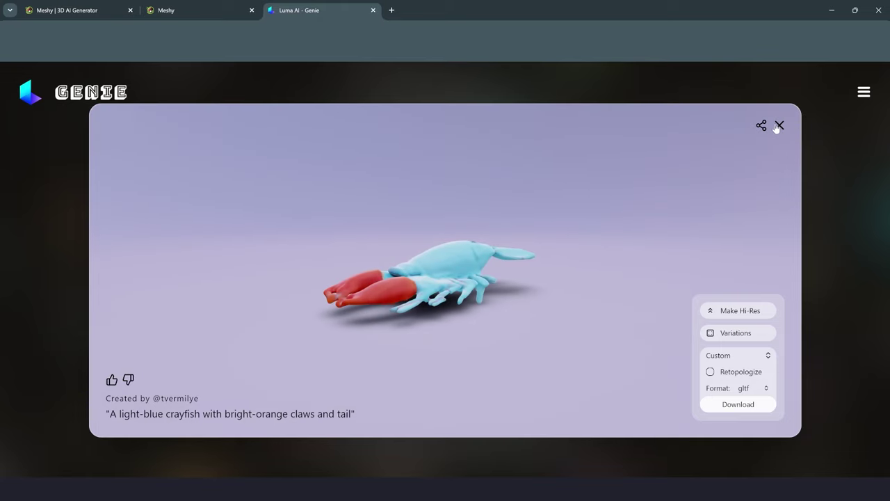
left_click(780, 125)
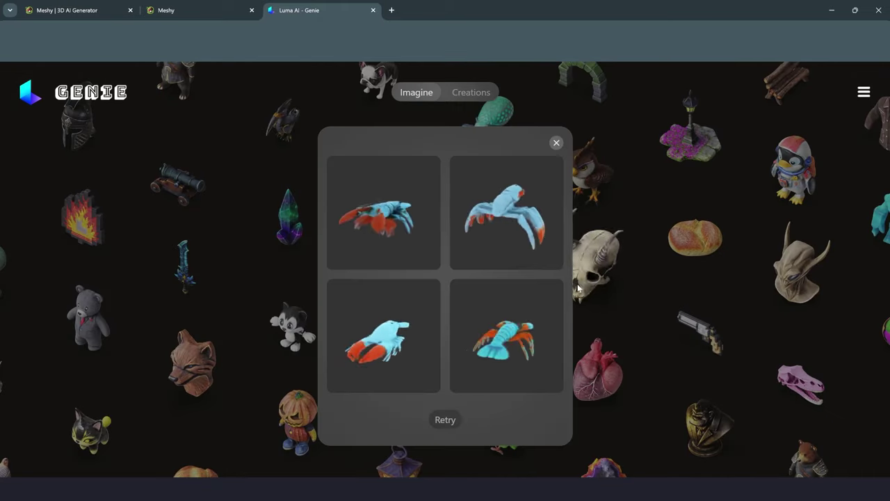
left_click(505, 332)
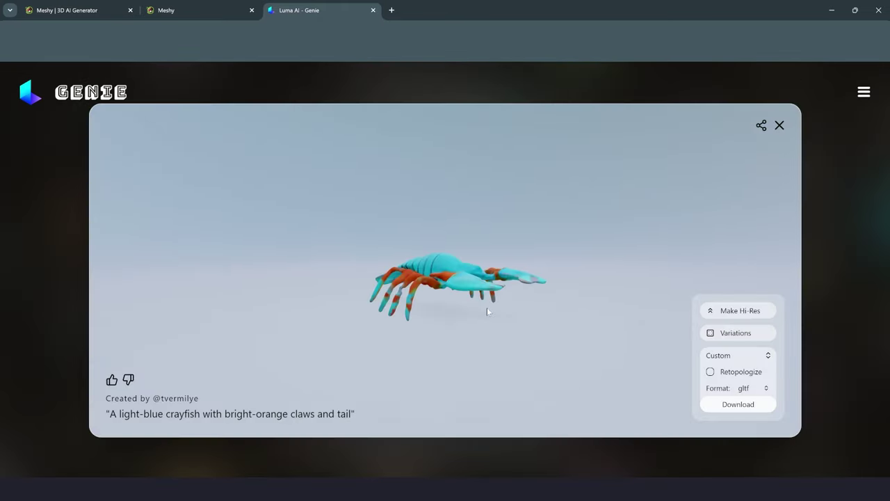
left_click_drag(448, 286, 404, 296)
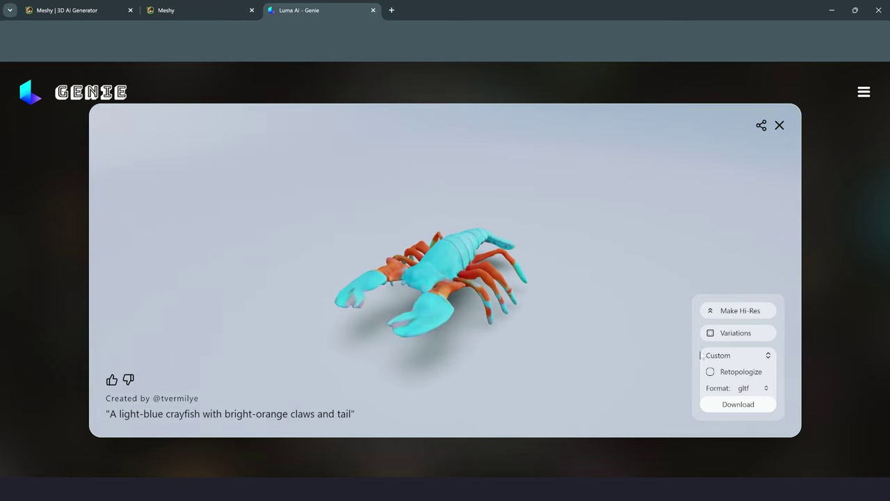
Step: Request a hi-res crayfish, then close the model viewer and the variants panel
left_click(740, 311)
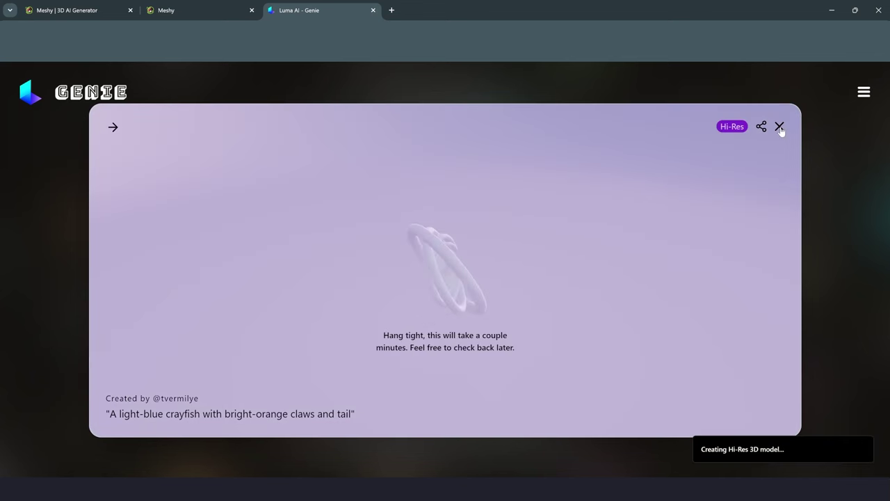
left_click(780, 126)
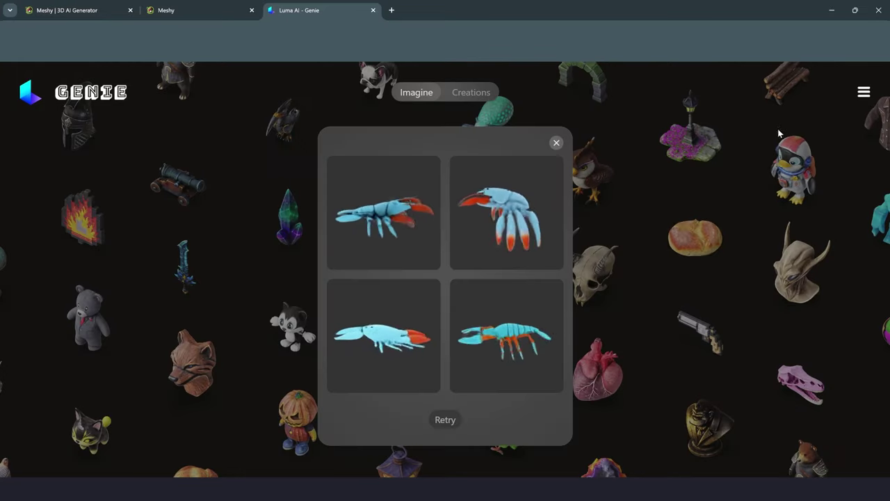
left_click(556, 142)
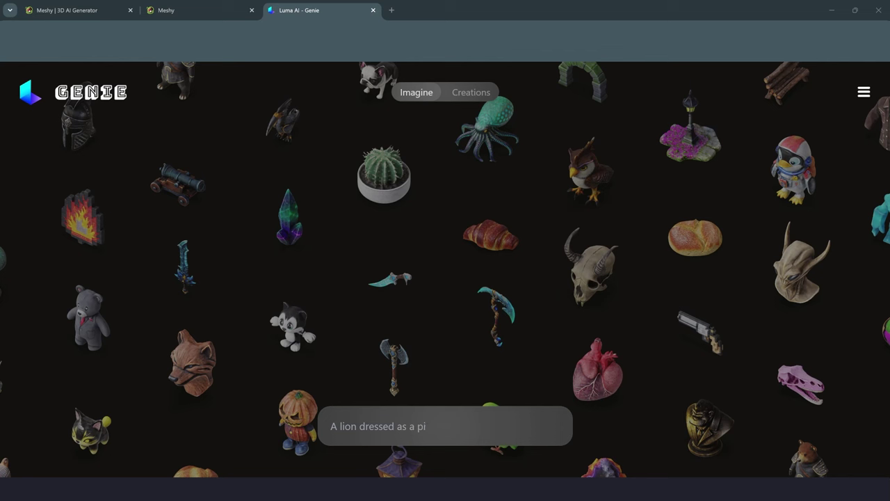
Step: Generate four pink many-appendaged sea slug models from the pasted prompt, preview the top-left one, then close it
type("A colorful pink sea slug with many appendages")
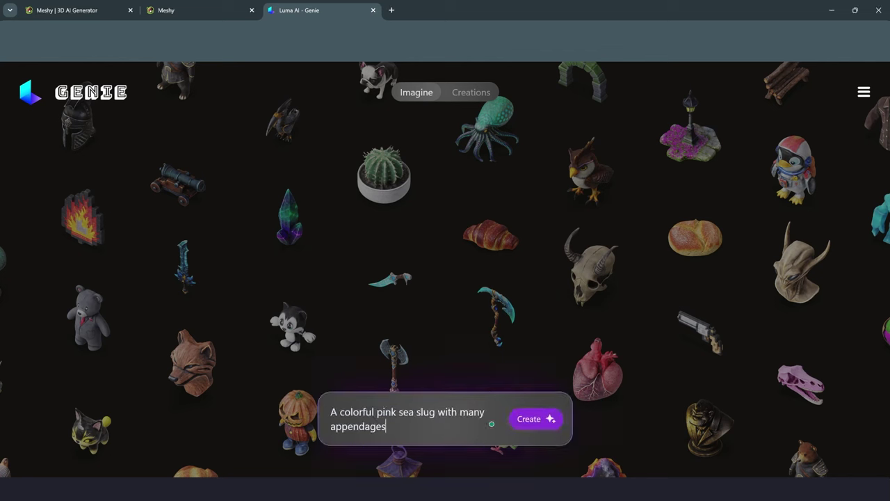
left_click(531, 420)
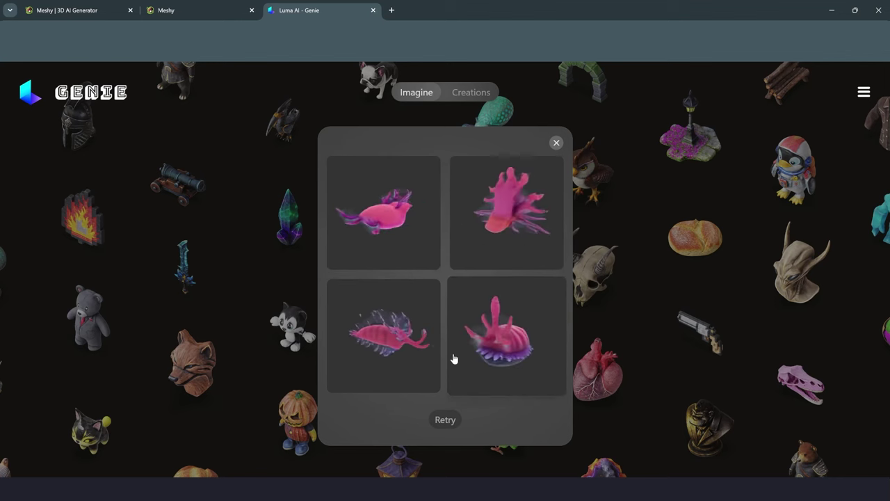
left_click(375, 219)
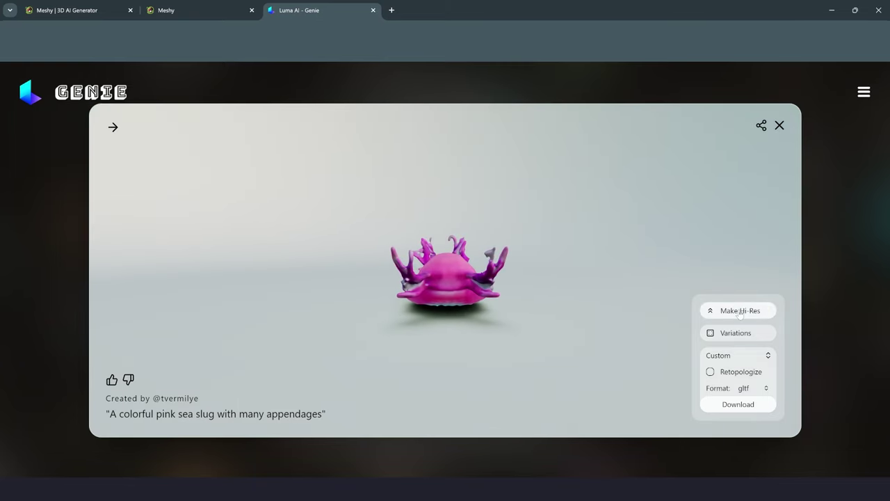
left_click(780, 126)
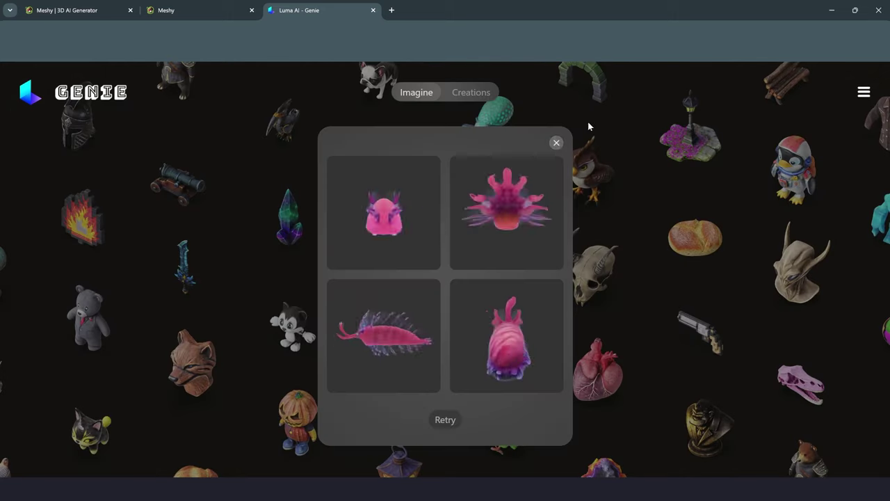
left_click(558, 144)
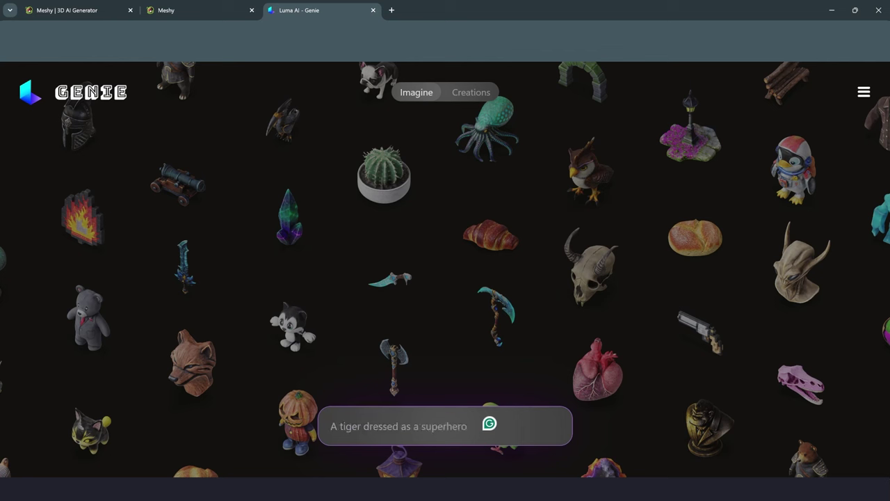
Step: Generate yellow seahorse models with white thin-lined patterns from the pasted prompt
type("A beautiful yellow seahorse with white thin-lined patterns")
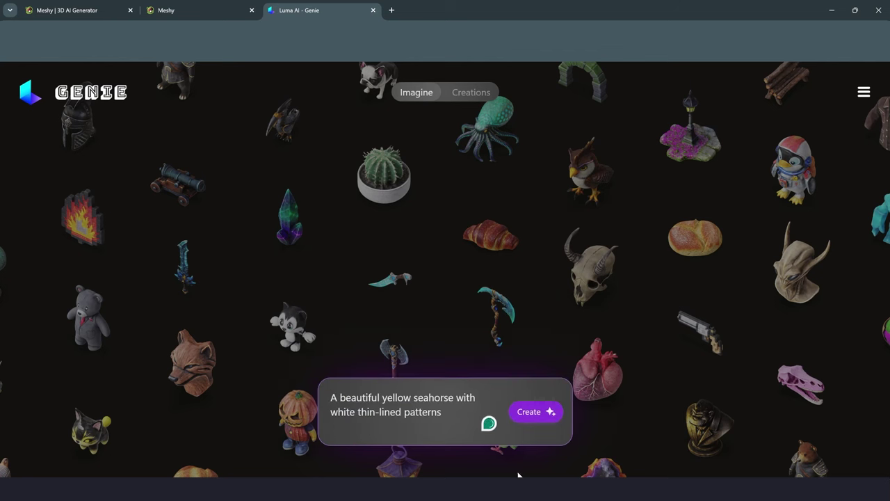
key("BackSpace")
left_click(530, 420)
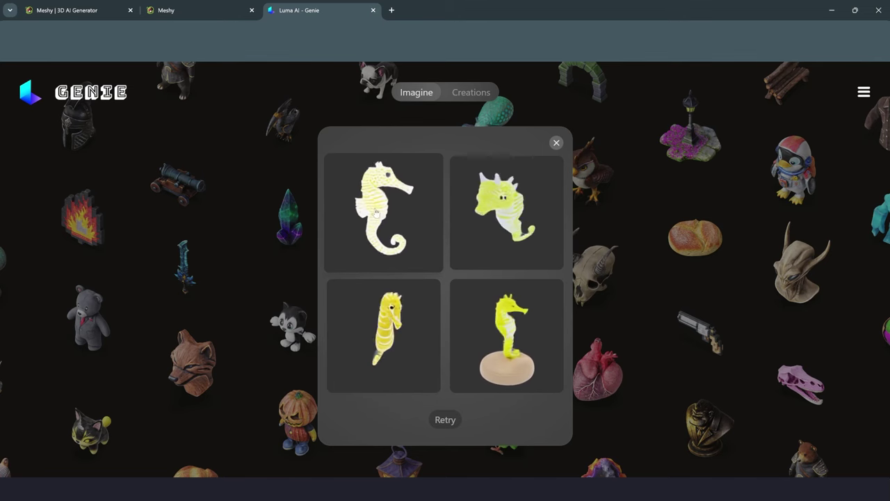
Step: Rotate the top-left seahorse to check both profiles and start its hi-res version
left_click(398, 221)
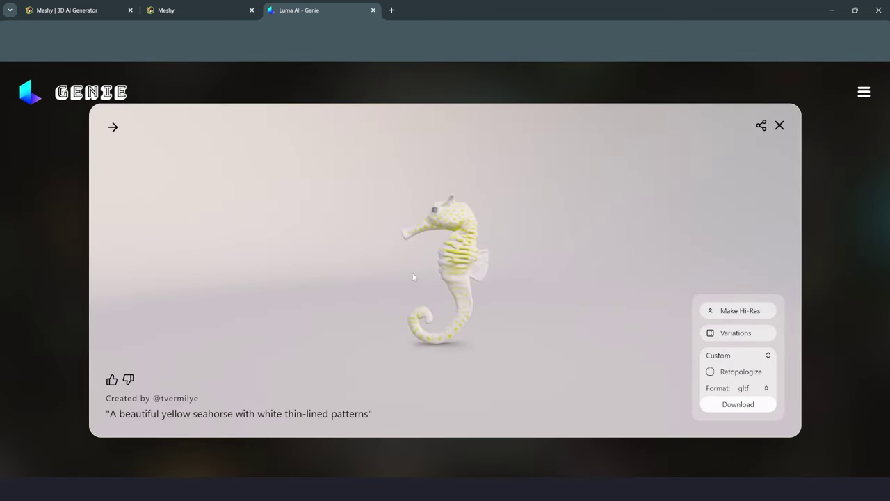
left_click_drag(404, 279, 570, 280)
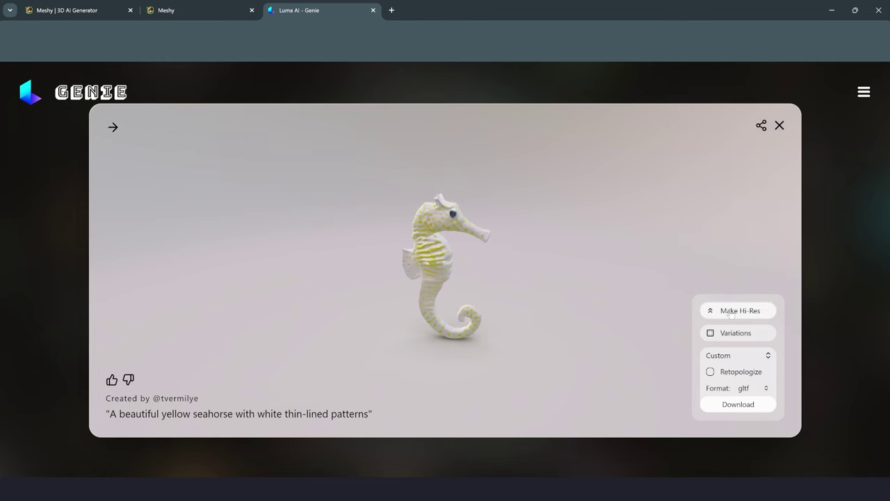
left_click(730, 311)
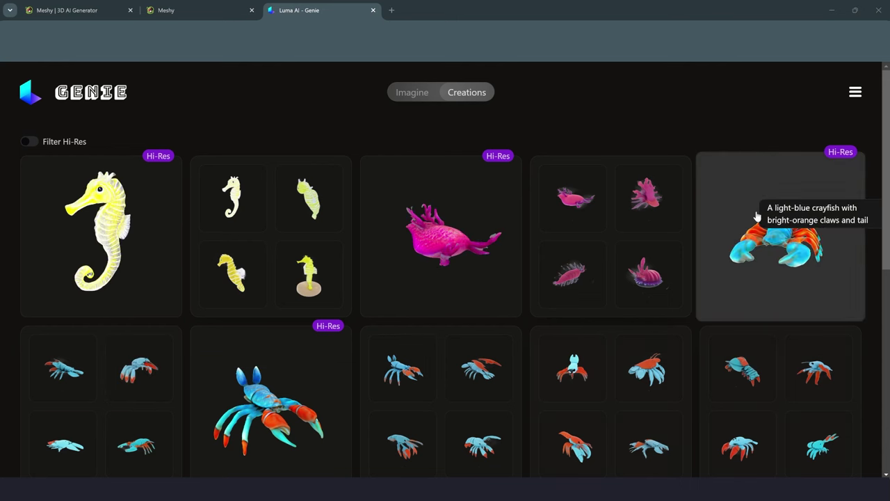
Step: Open the hi-res crayfish and spin it about half a turn to inspect it
left_click(765, 248)
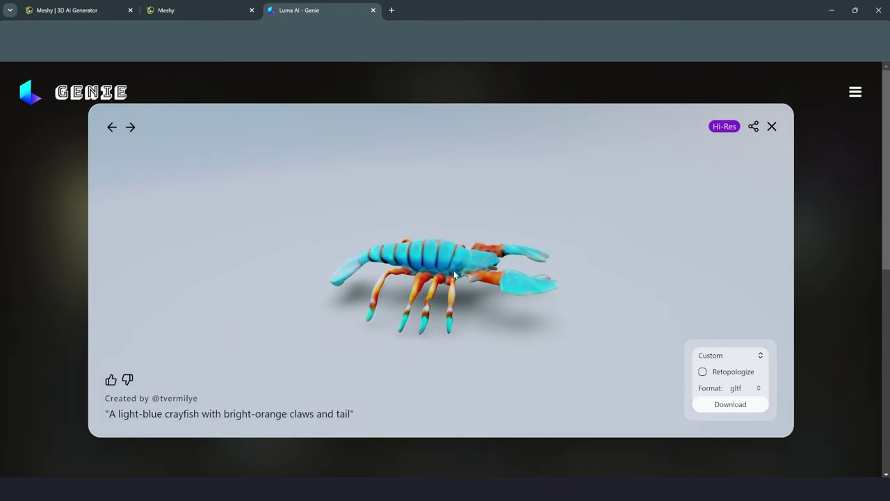
left_click_drag(471, 261, 352, 238)
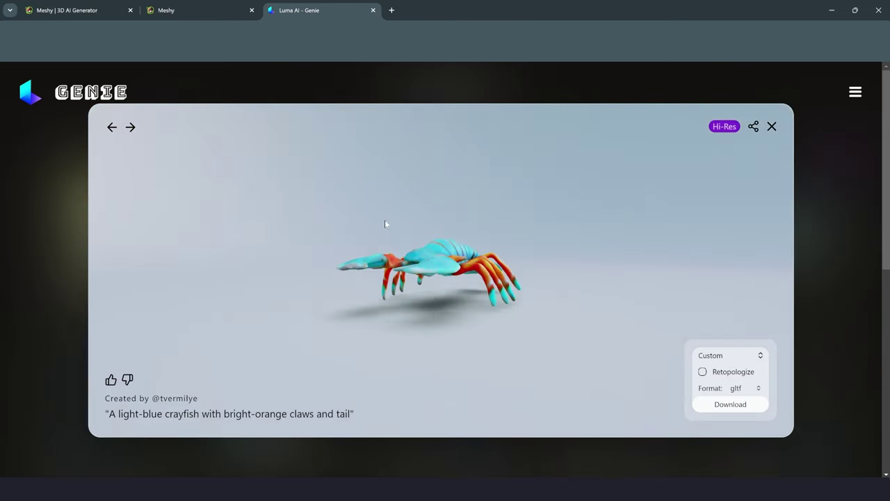